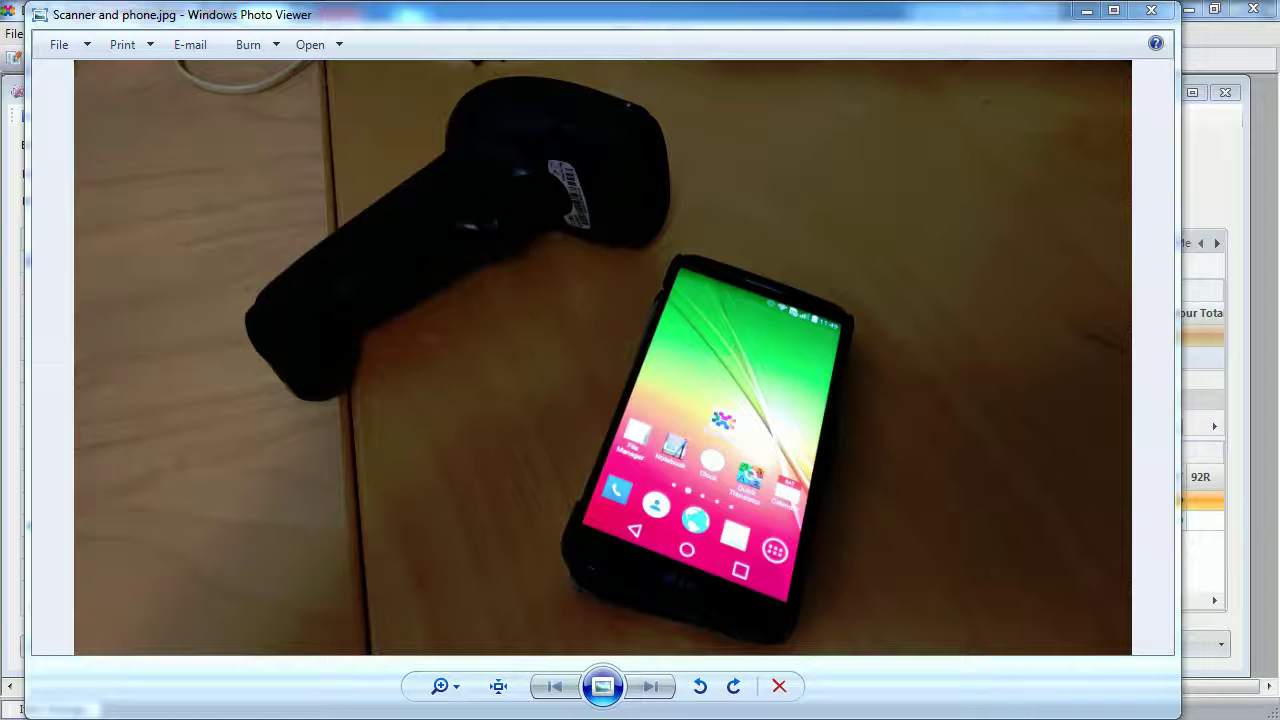
Close the scanner and phone photo and check the inventory levels of item BS10110S.
key(alt+F4)
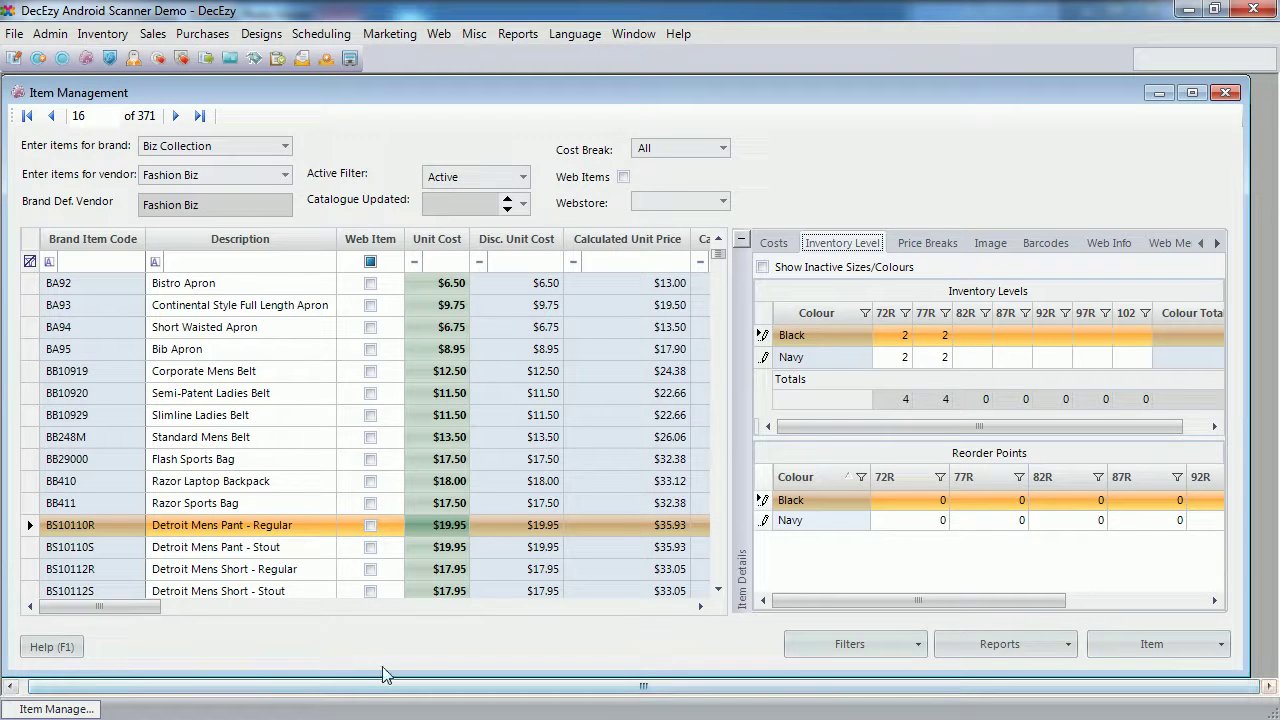
click(97, 548)
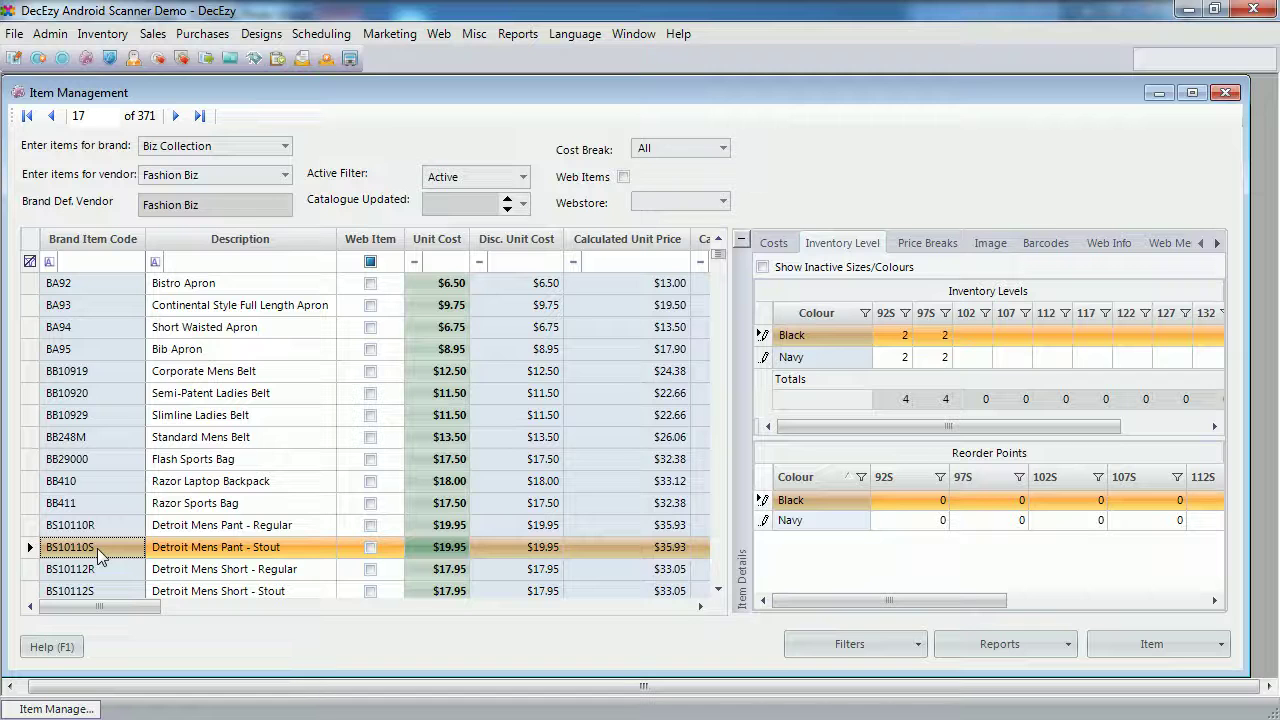
Open the list of stocktakes and create a new stocktake.
click(112, 34)
click(160, 254)
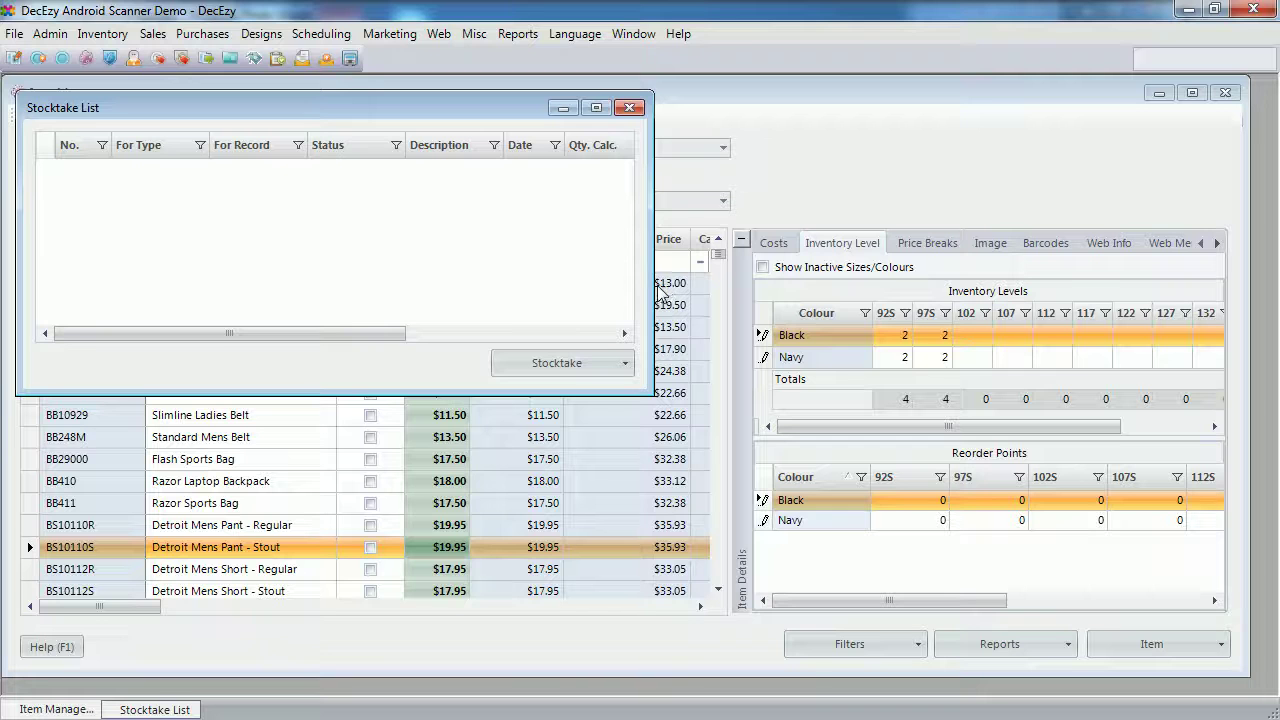
click(608, 368)
click(570, 412)
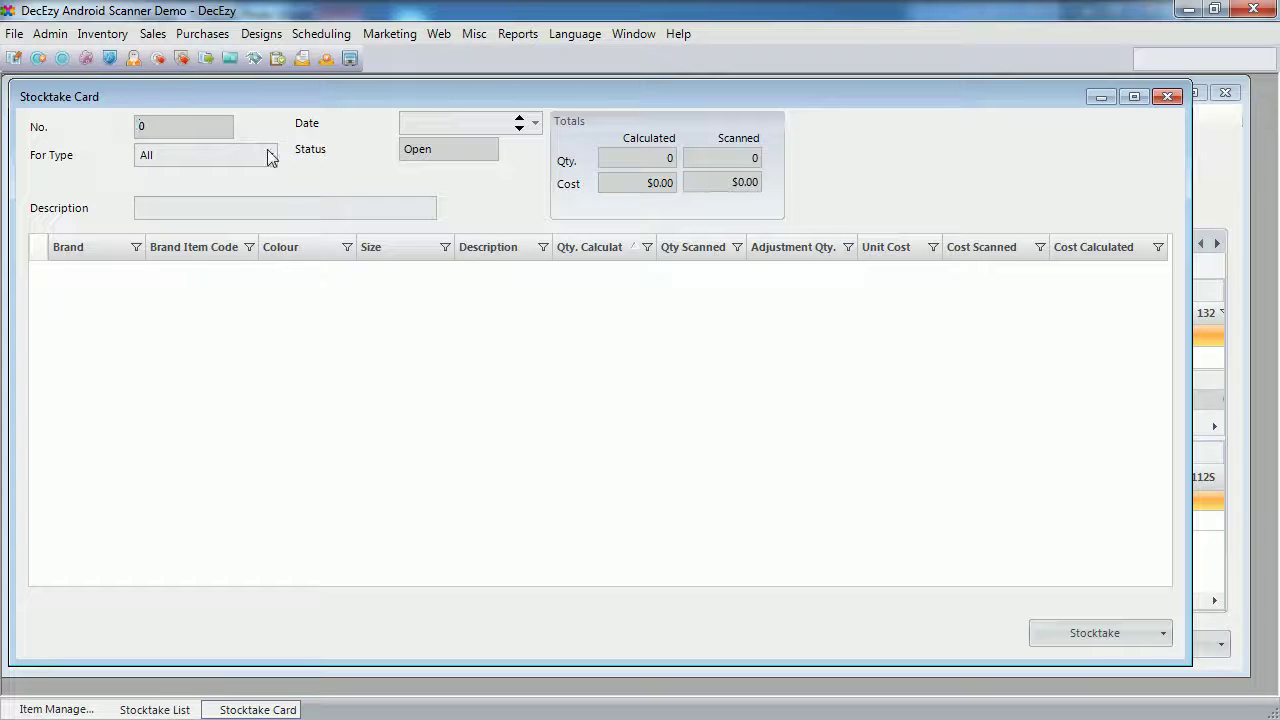
Set the stocktake's type to Brand, its record to Biz Collection and its description to "Half yearly stocktake - biz collection".
click(268, 154)
click(182, 201)
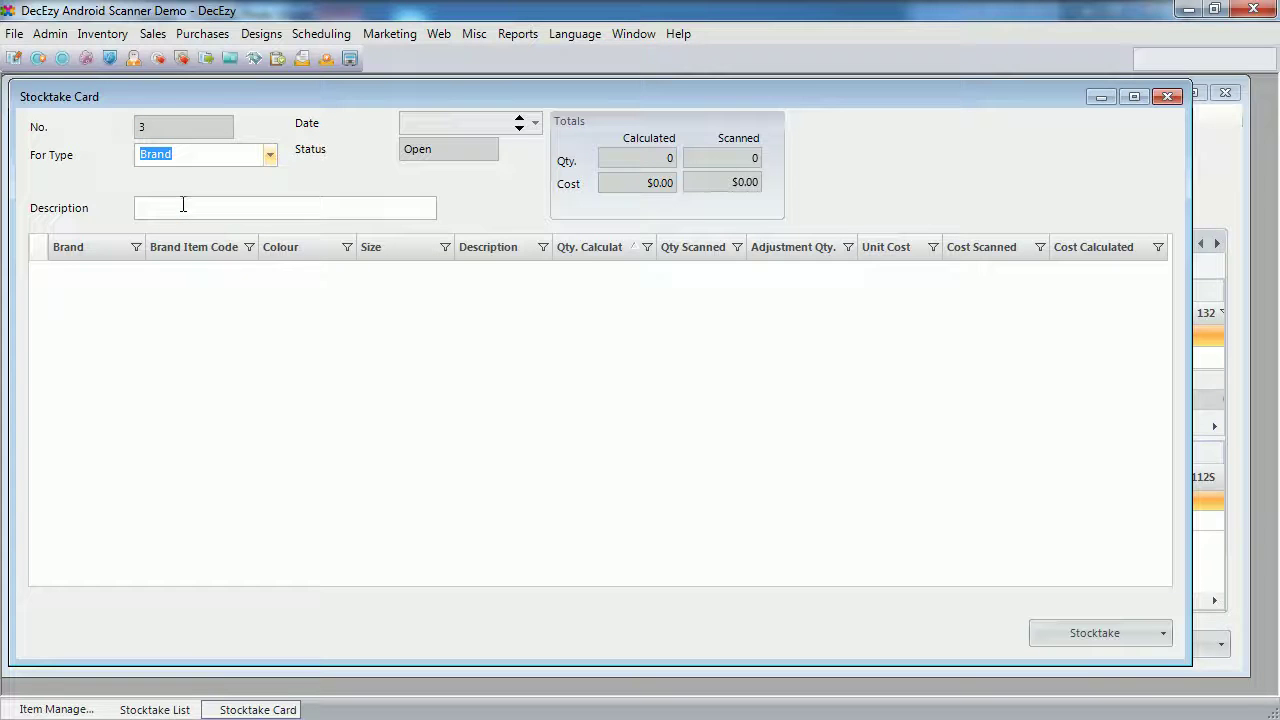
click(183, 204)
click(227, 182)
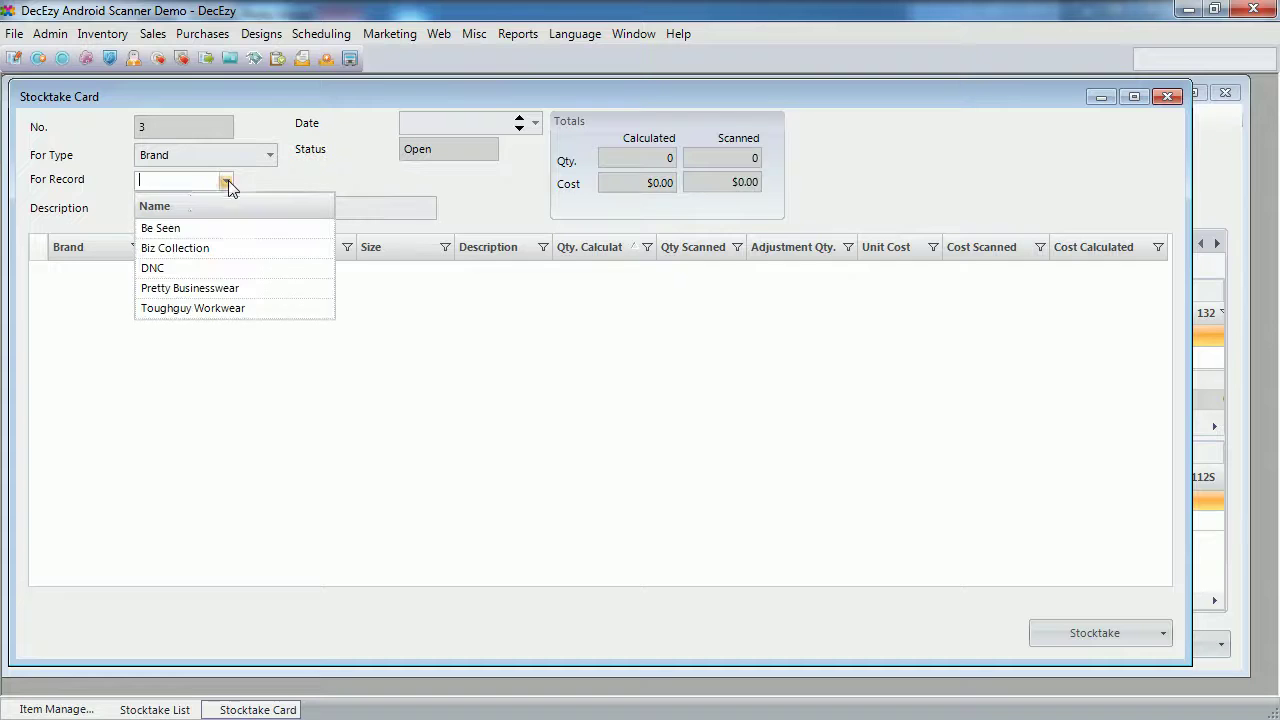
click(185, 250)
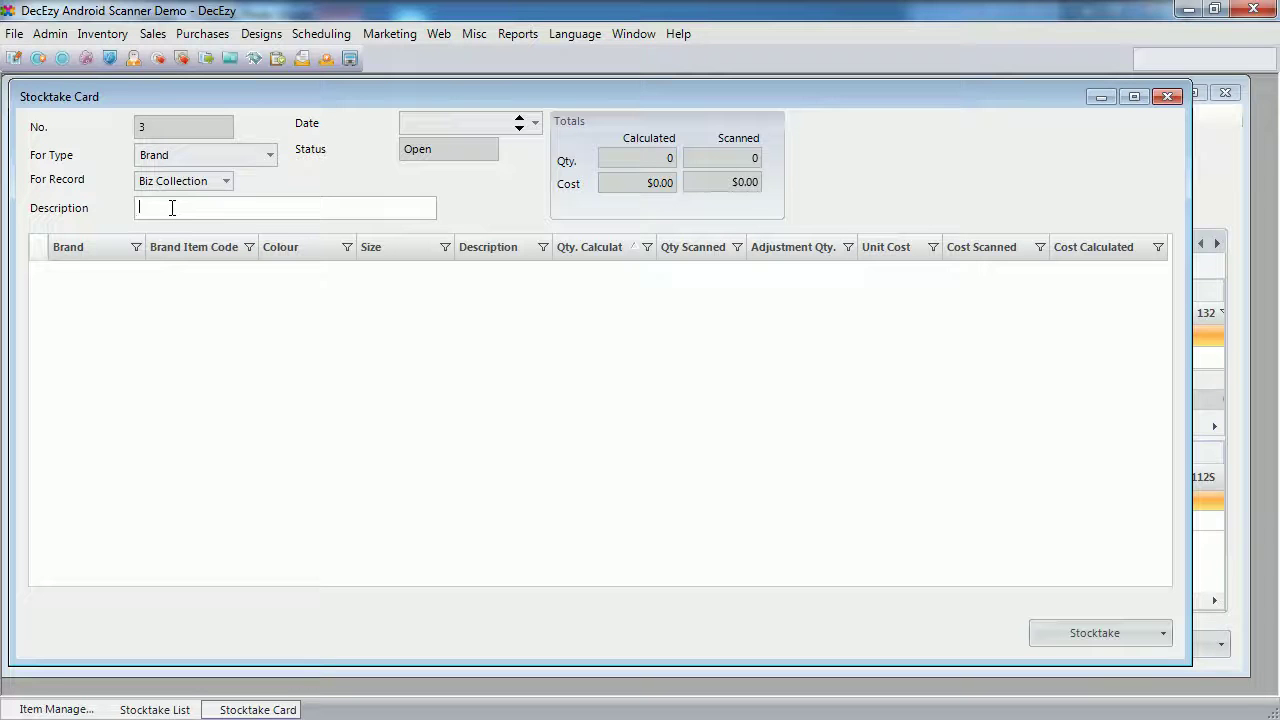
text(Half yearly stocktake - biz collection)
key(Tab)
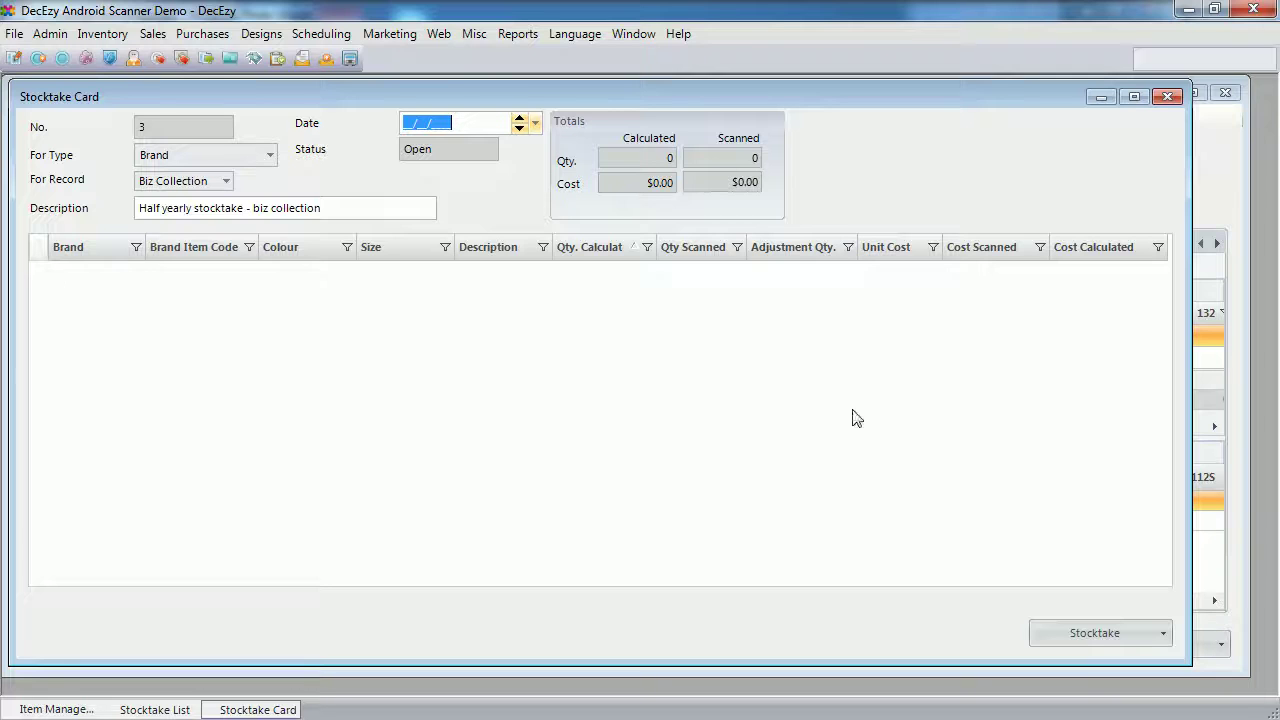
Generate the item lines for the Biz Collection stocktake and accept the regeneration of its data.
click(1136, 638)
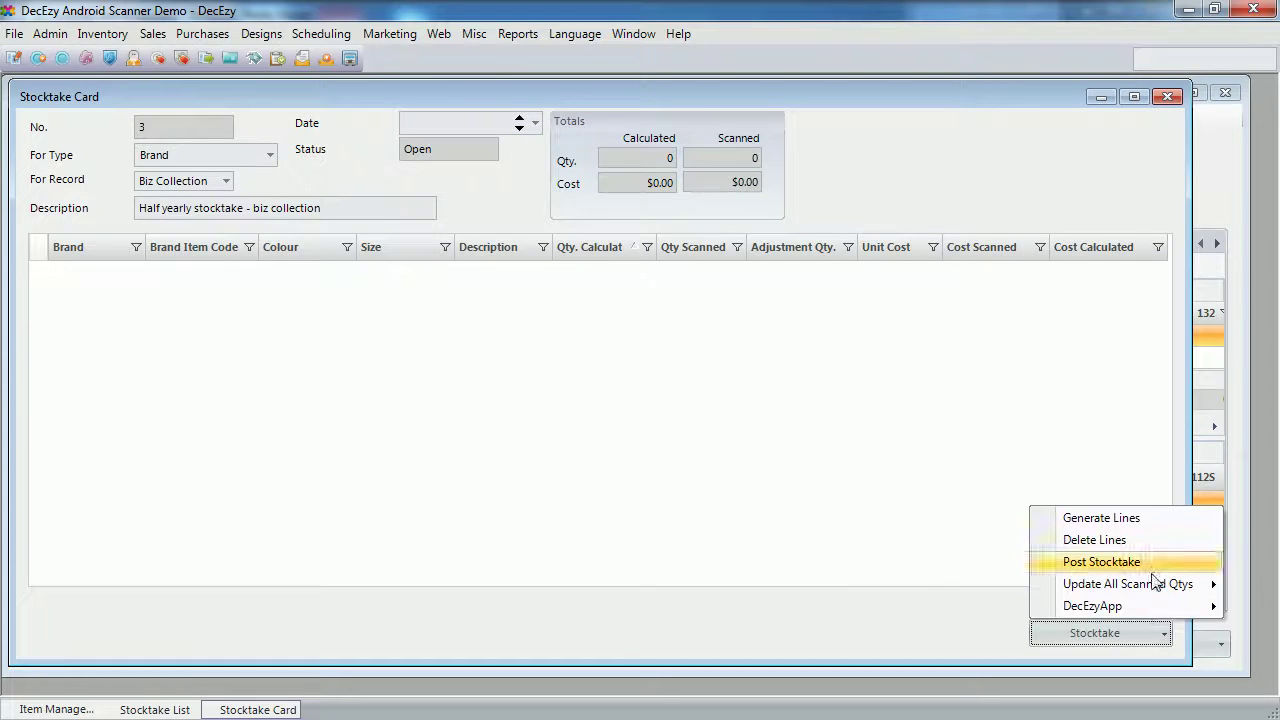
click(1150, 520)
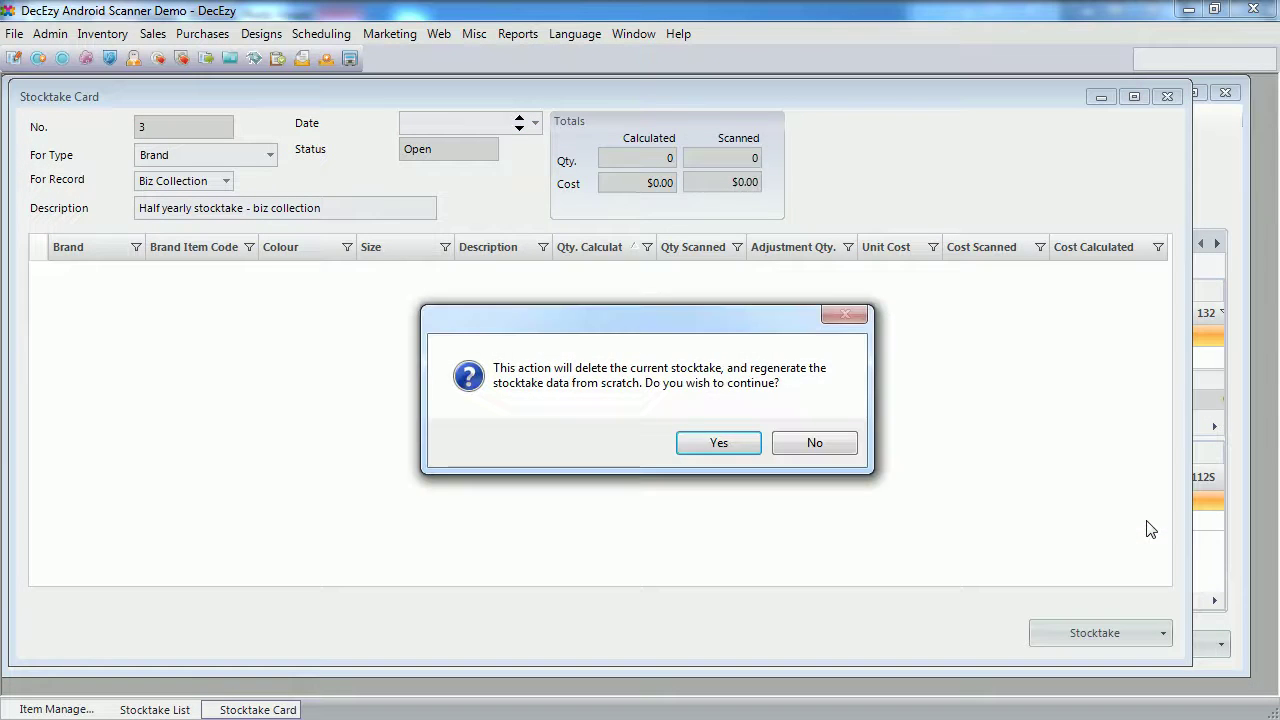
click(718, 443)
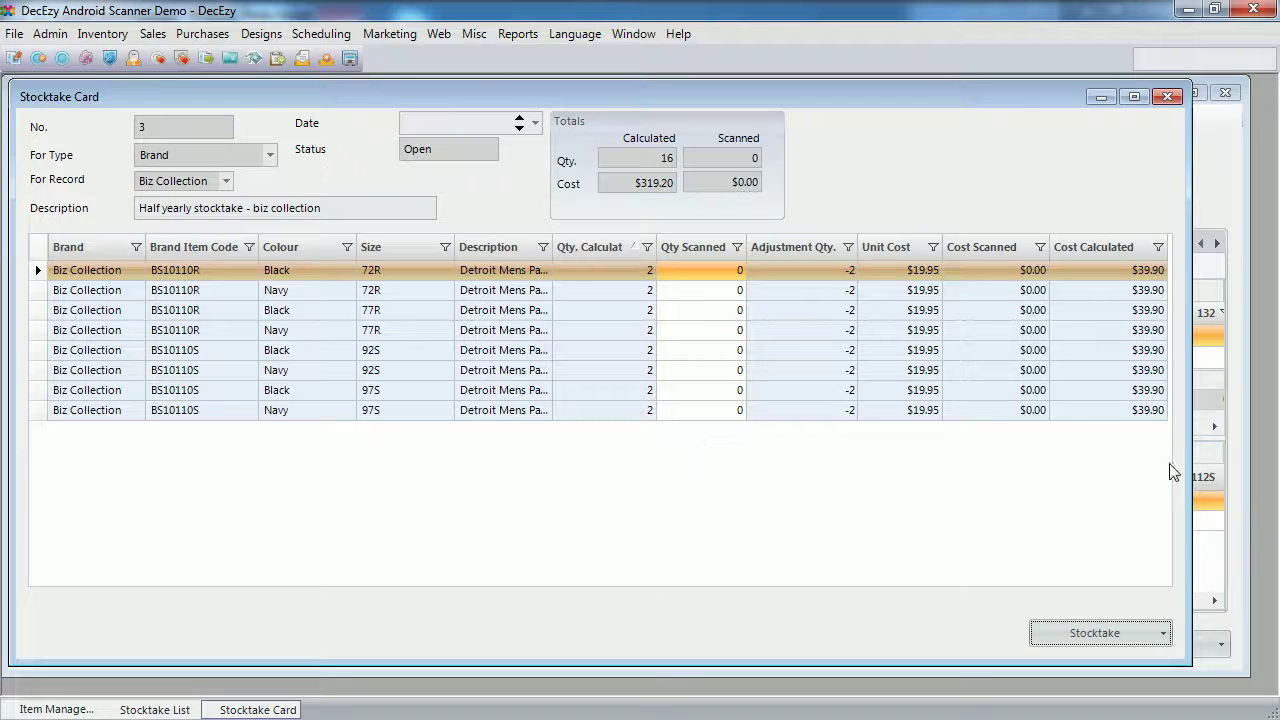
Start the DecEzyApp service for the stocktake so a phone can connect to it.
click(1122, 636)
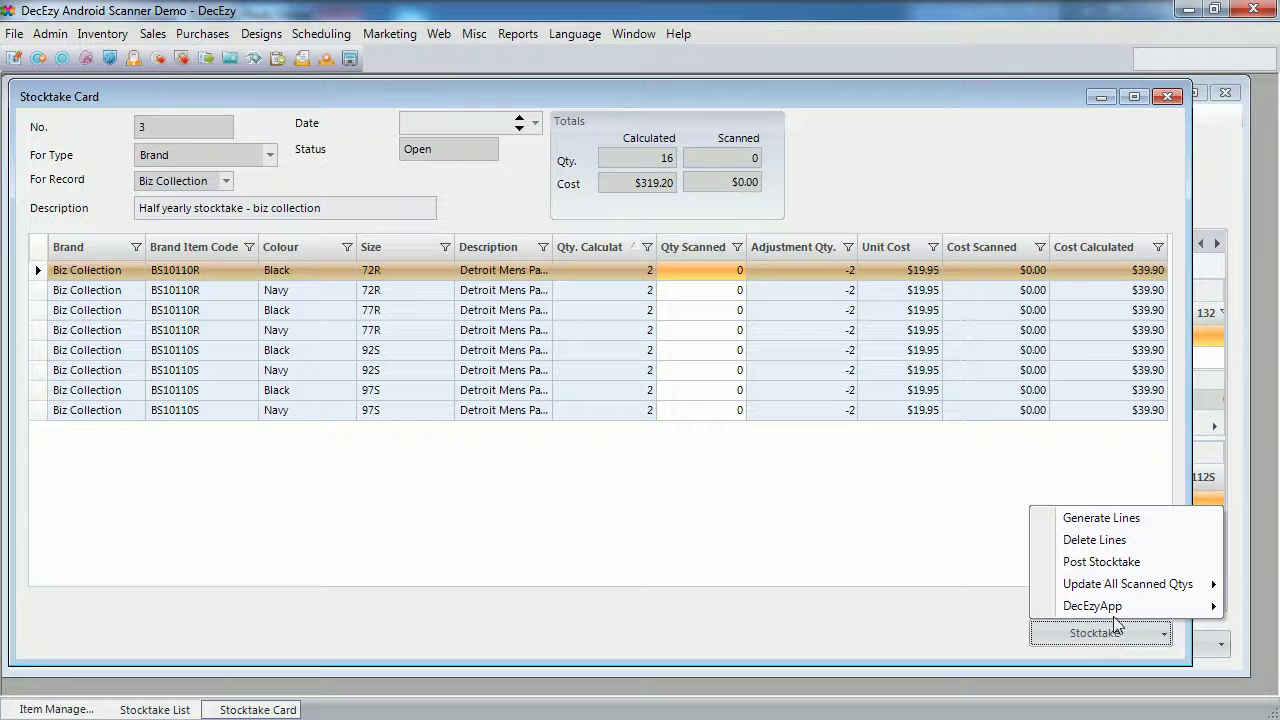
mouse_move(1114, 608)
click(950, 612)
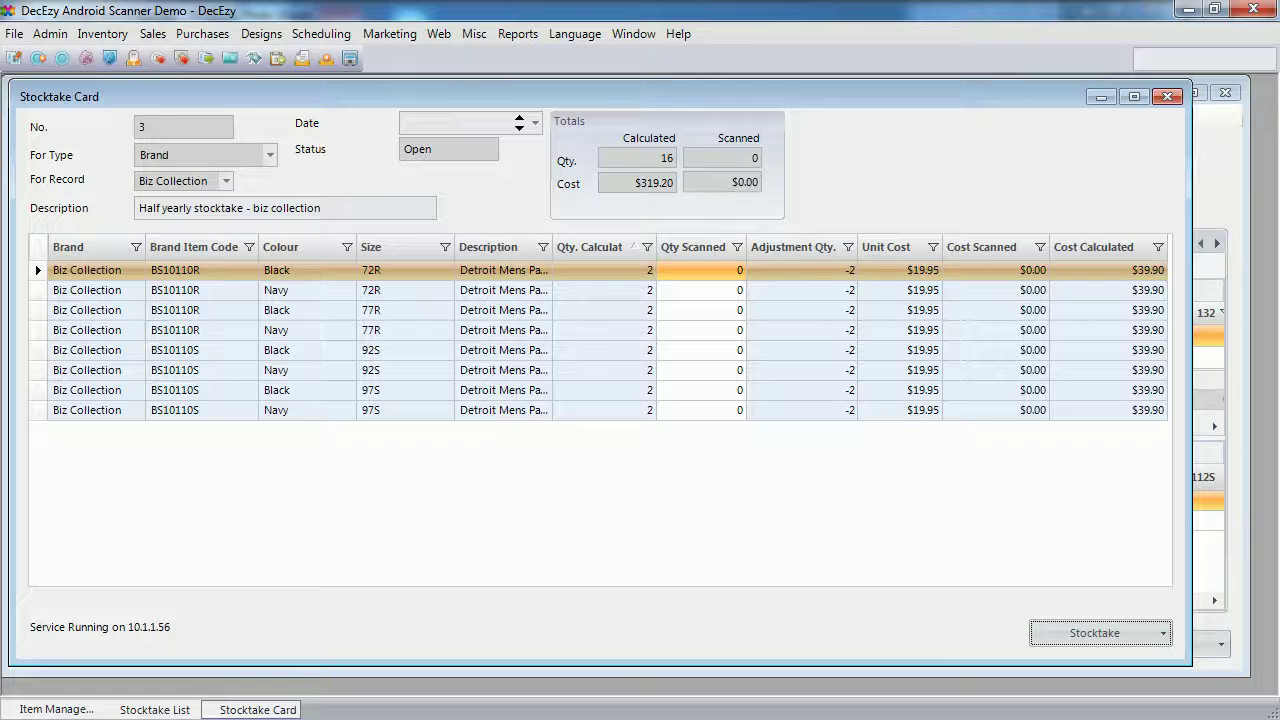
Switch to the mirrored phone and connect DecEzyApp to the service at 10.1.1.56, ready for barcode entry.
key(alt+Tab)
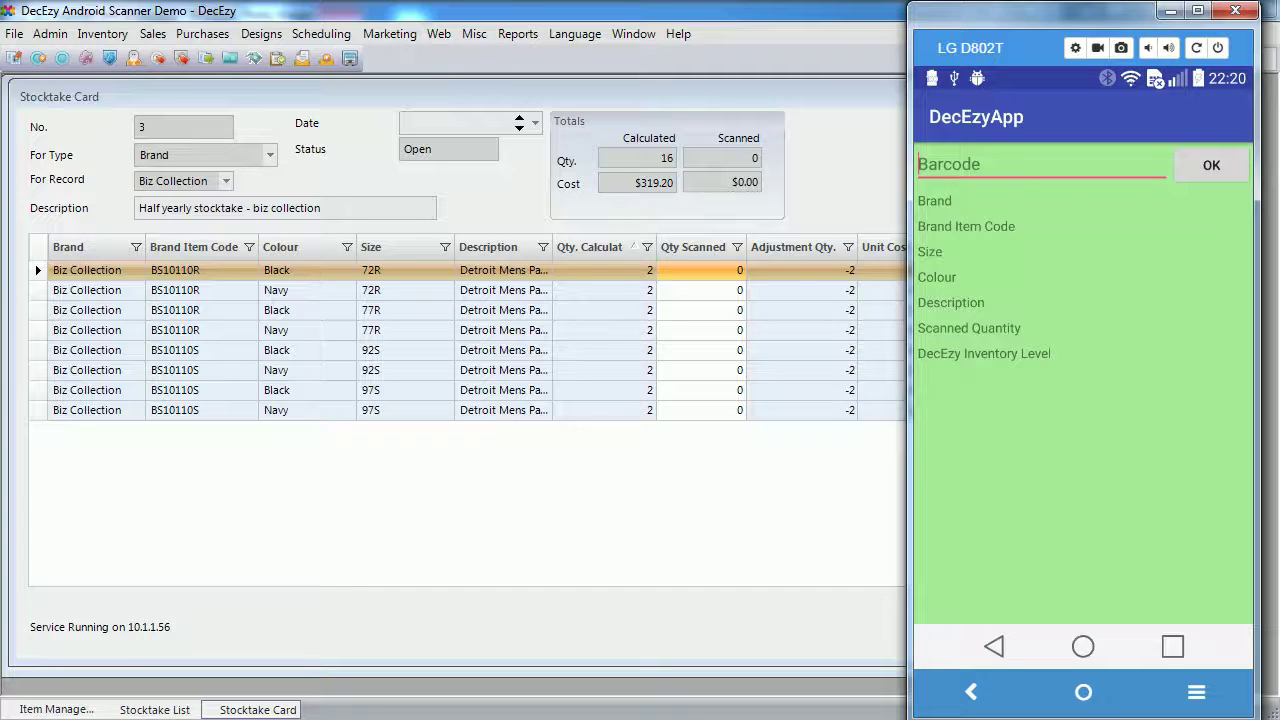
click(995, 647)
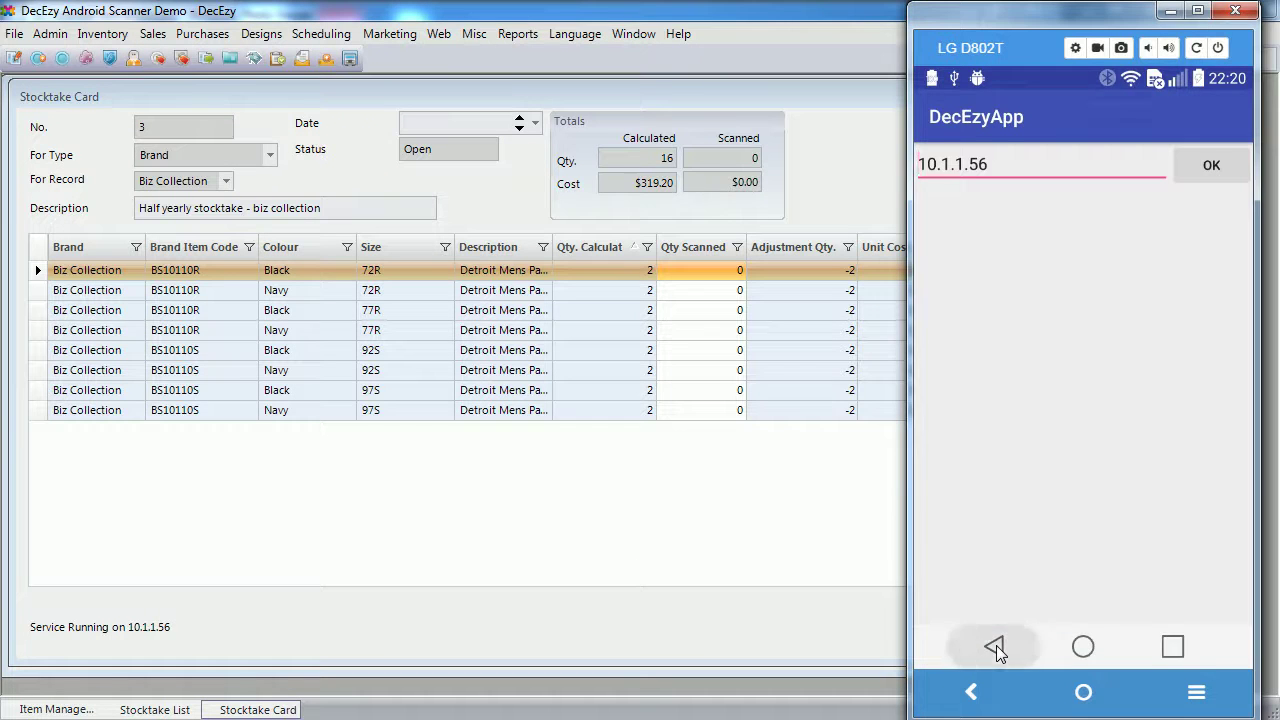
click(996, 645)
click(1065, 650)
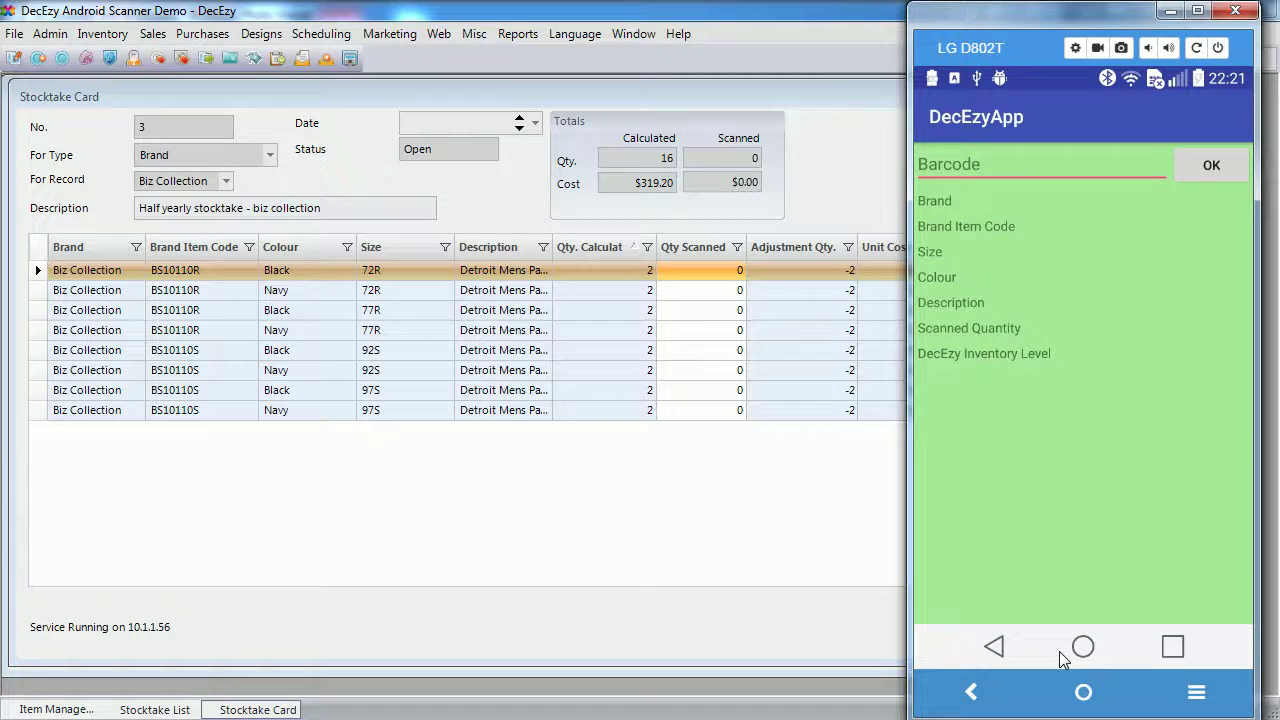
Scan black Biz Collection barcodes: BS10110R 72R twice and 77R once, BS10110S 92S three times, and BS10112R 72R once.
key(Return)
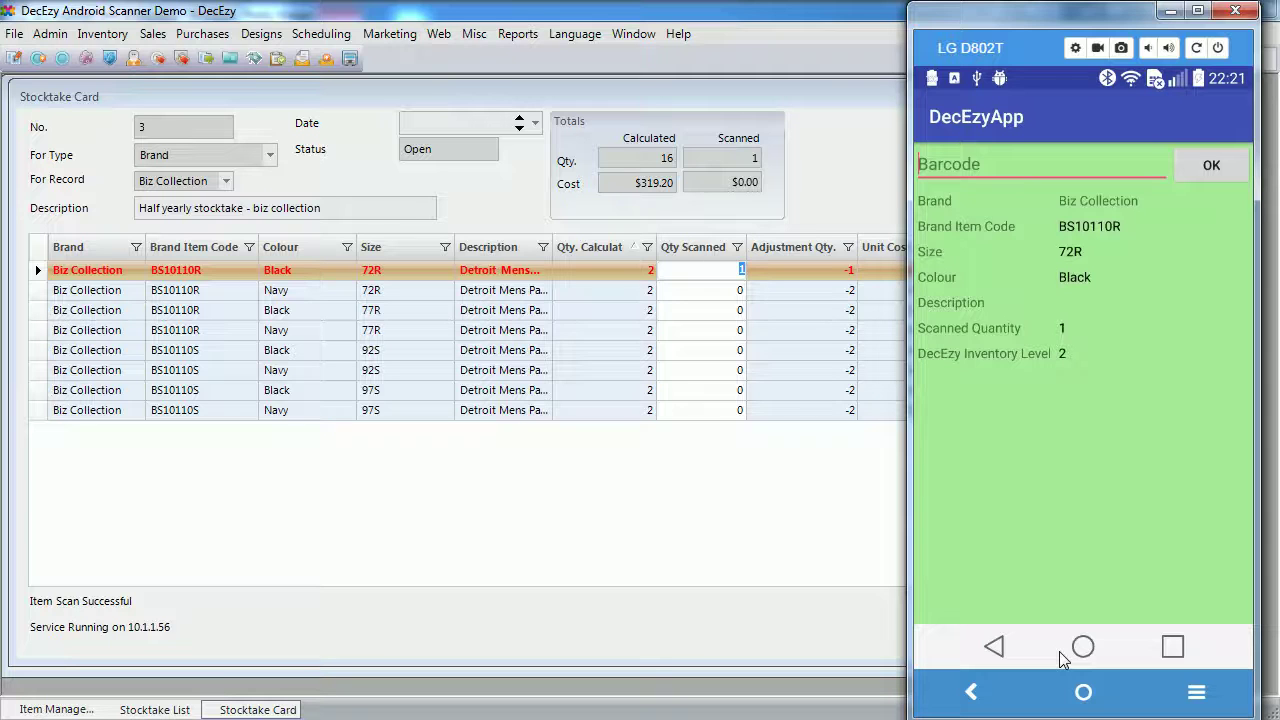
text(94010)
key(Return)
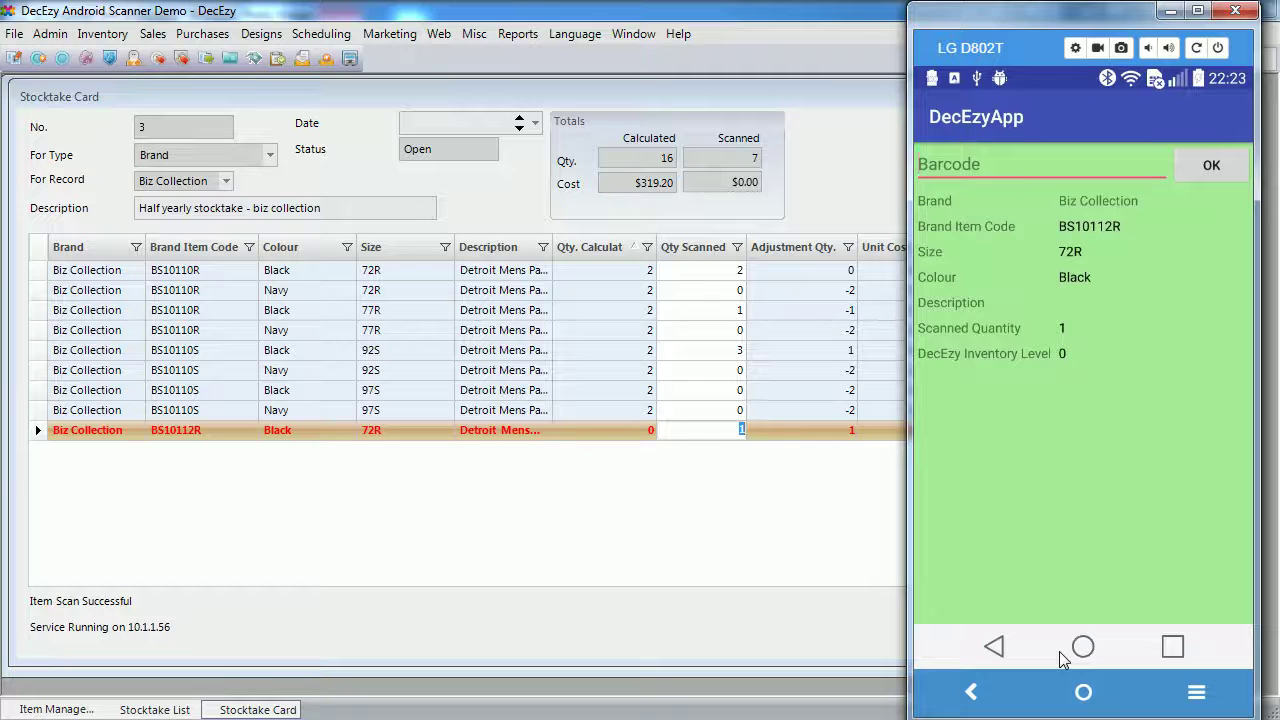
text(9335975124903)
key(Return)
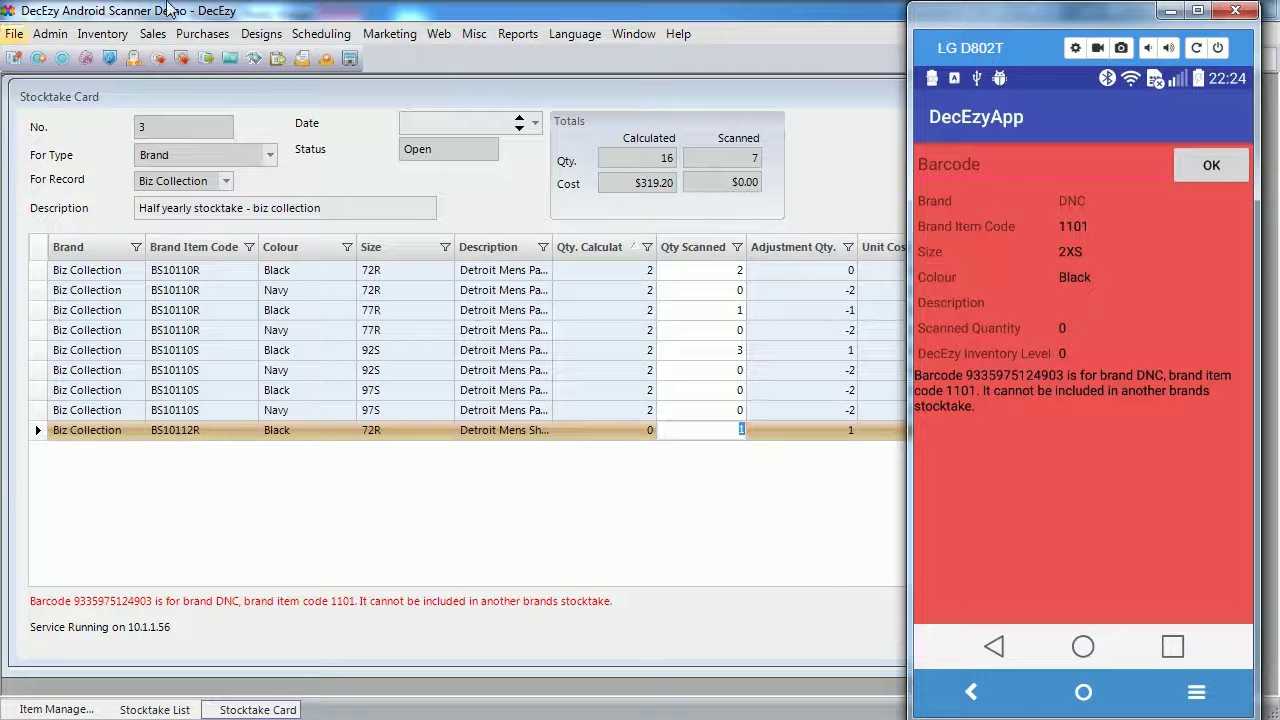
Switch back to DecEzy and post the stocktake, agreeing to update the inventory levels and close it.
click(437, 10)
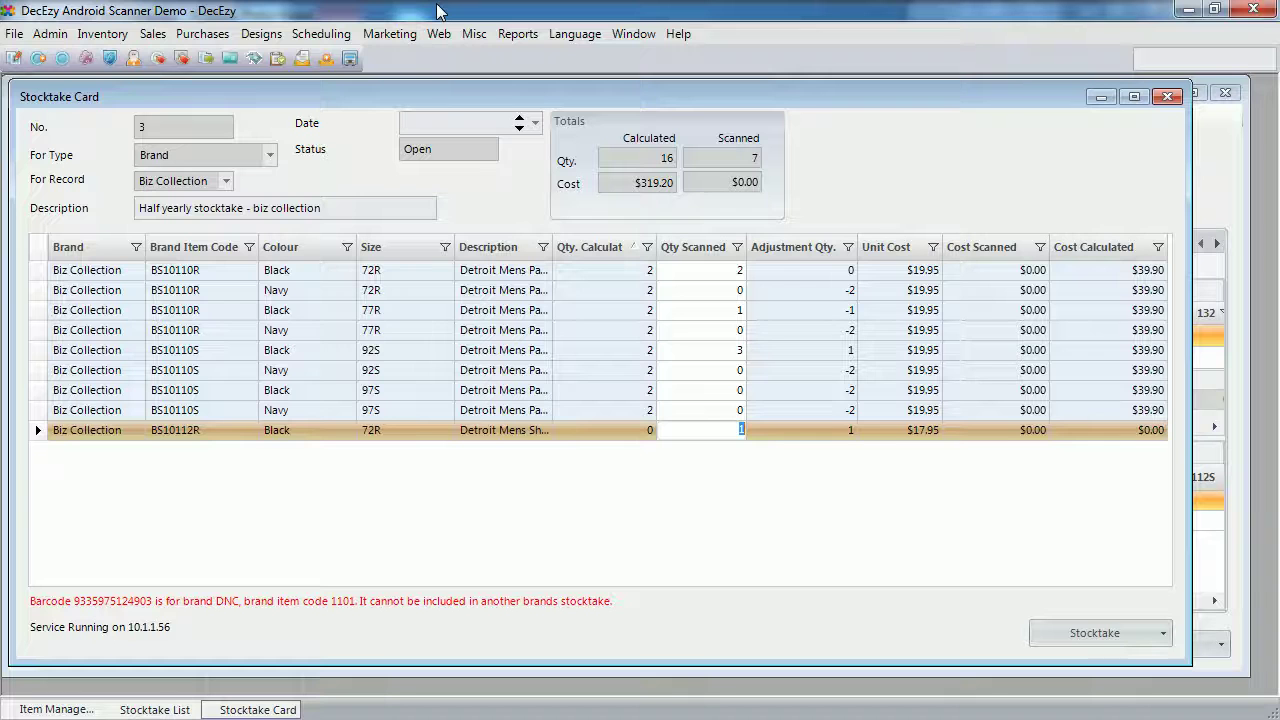
click(1116, 641)
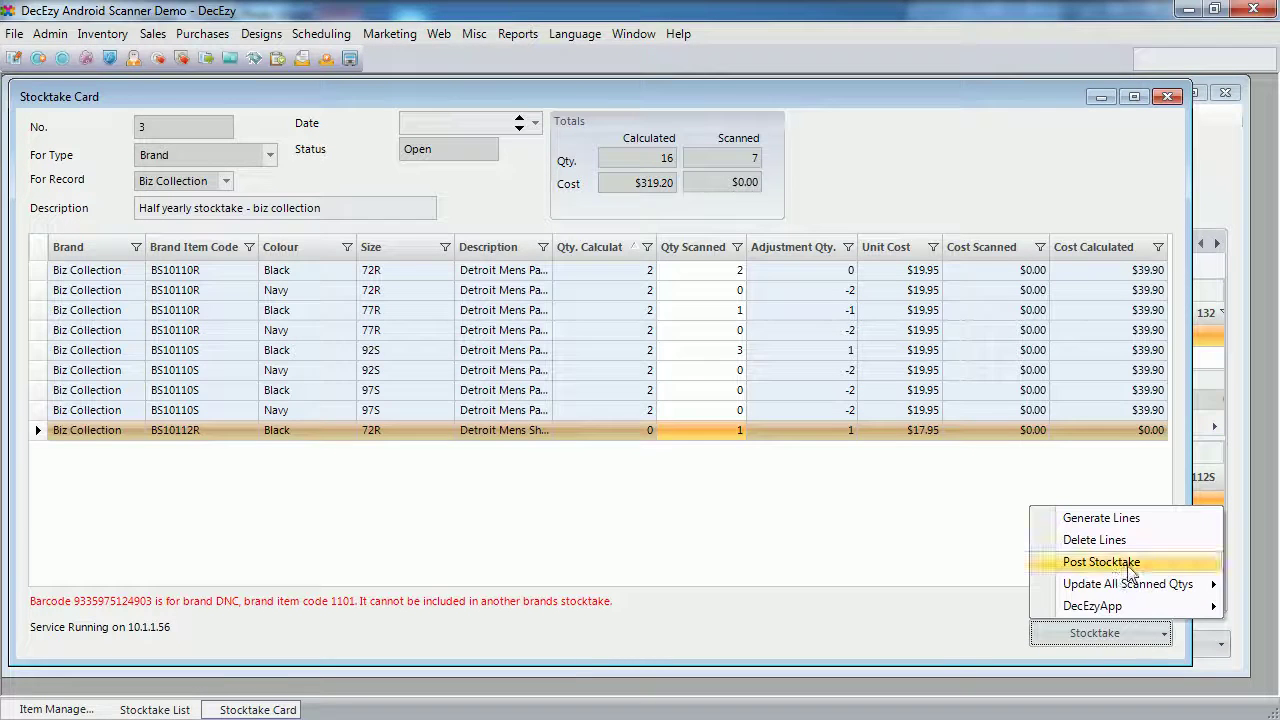
click(1130, 566)
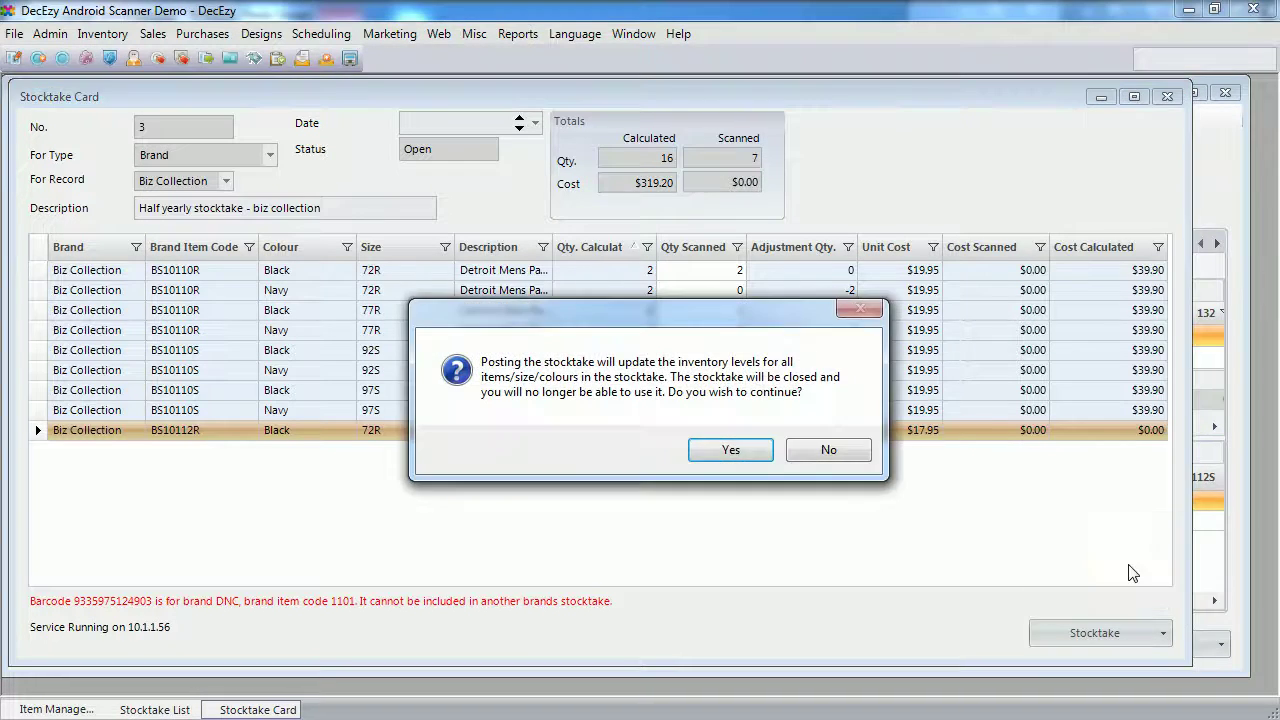
click(727, 450)
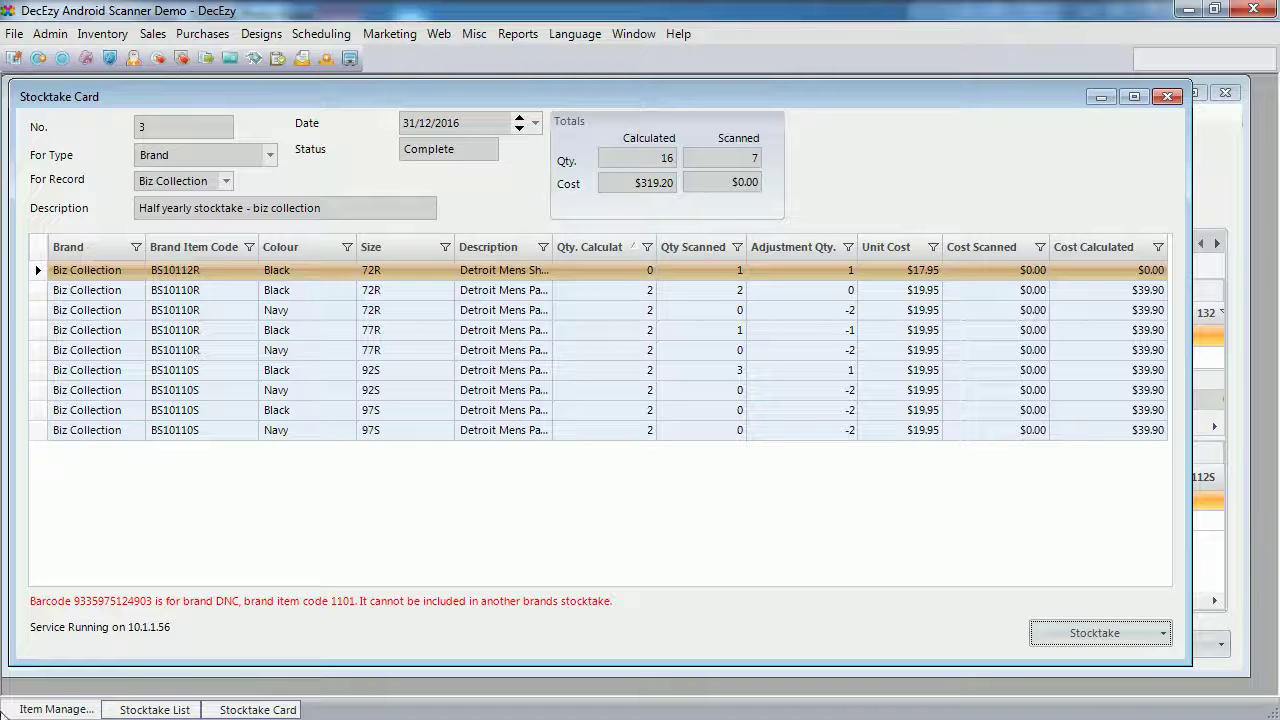
Return to Item Management and check the inventory levels of items BS10110R, BS10110S and BS10112R.
click(58, 710)
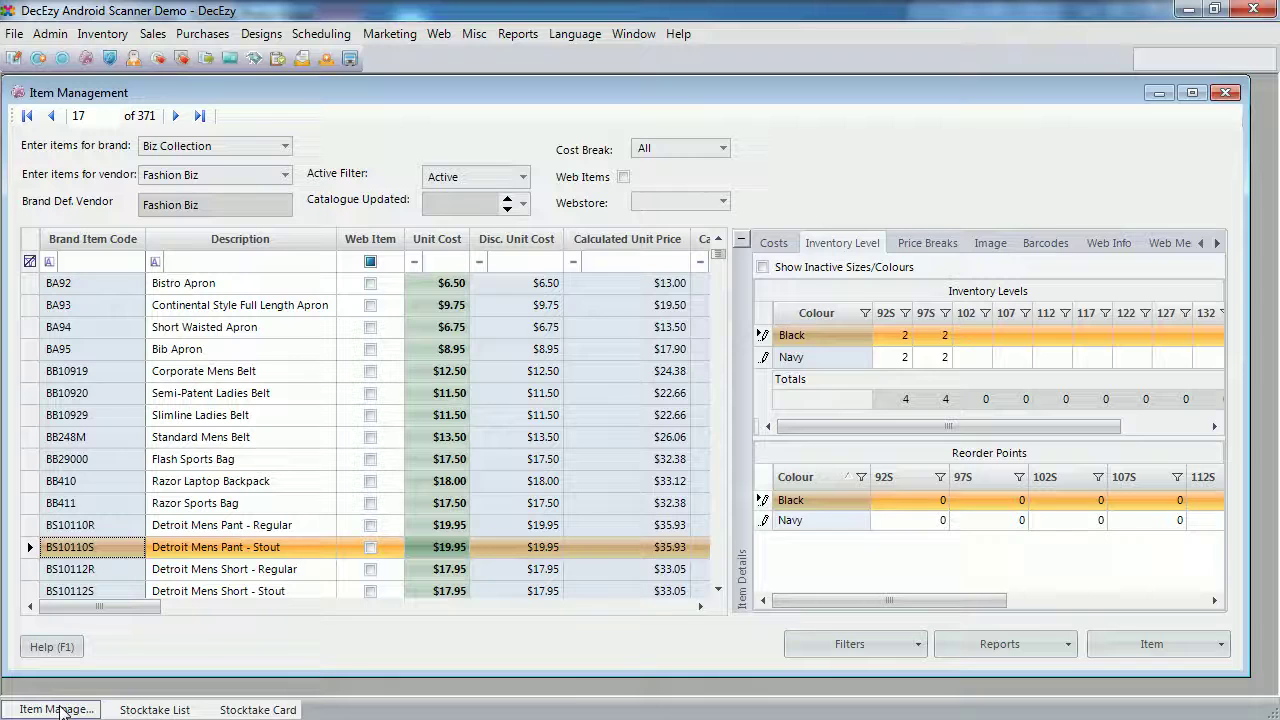
click(90, 528)
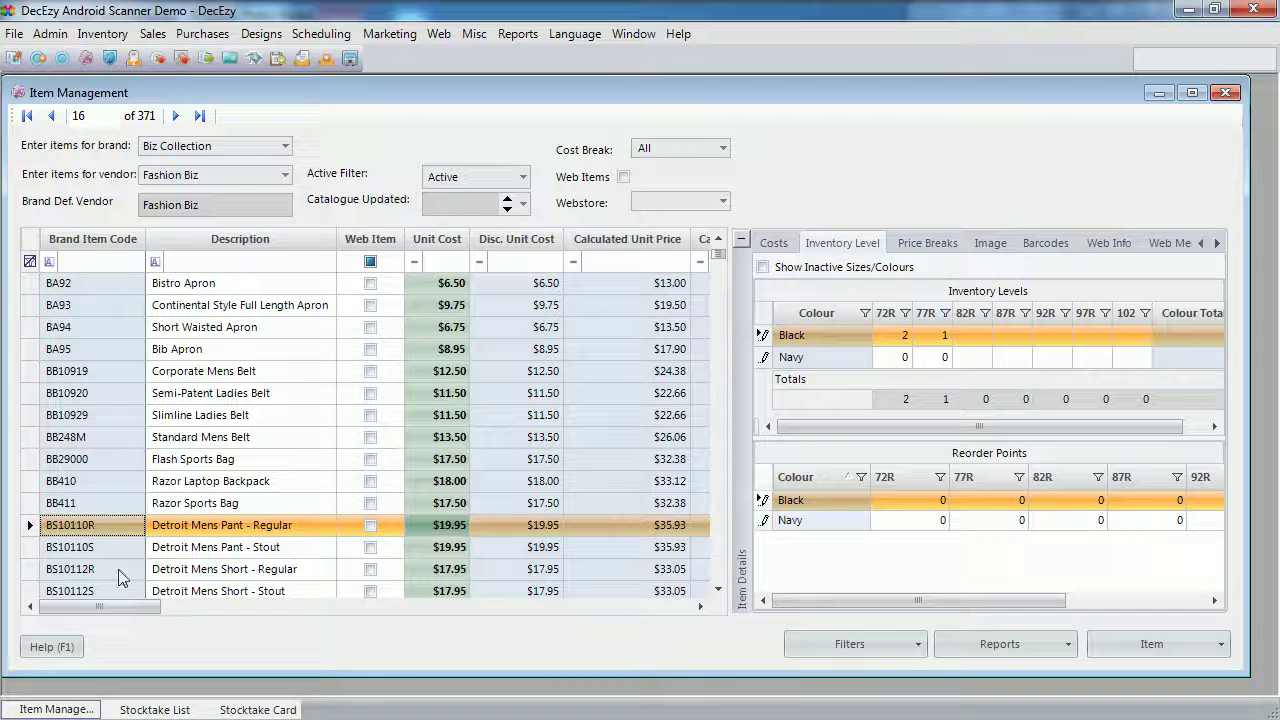
click(126, 549)
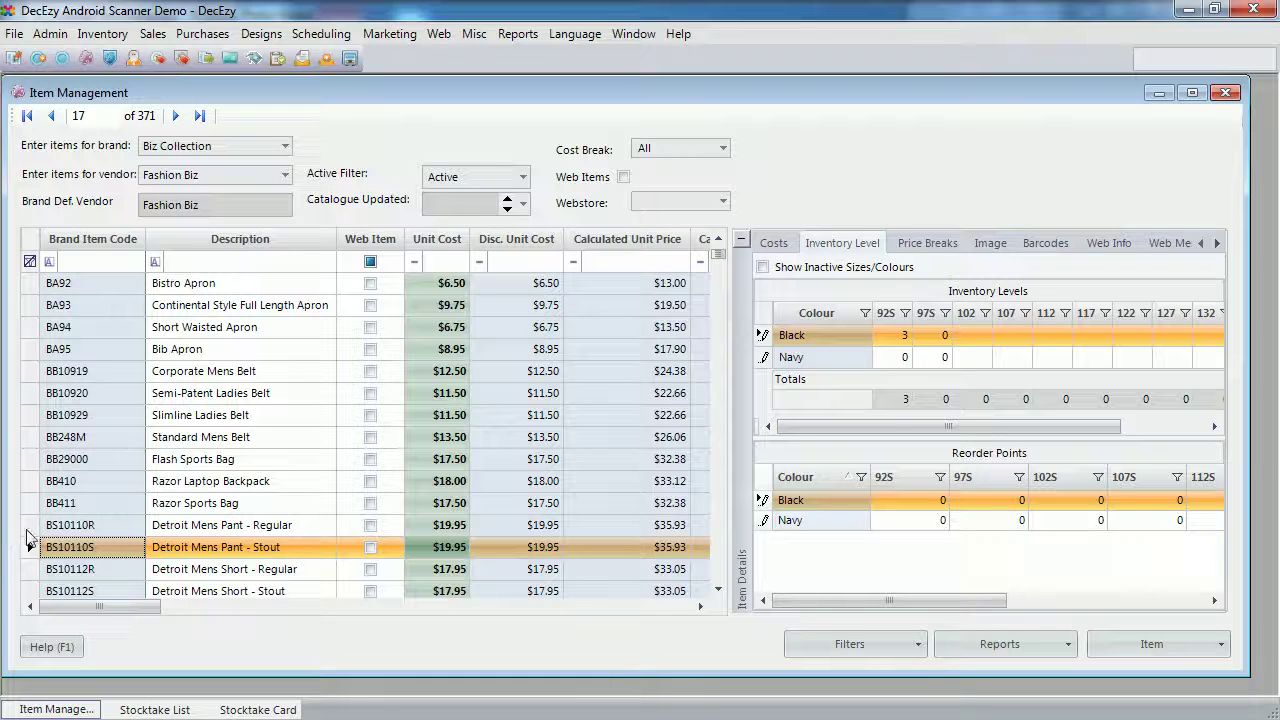
click(126, 570)
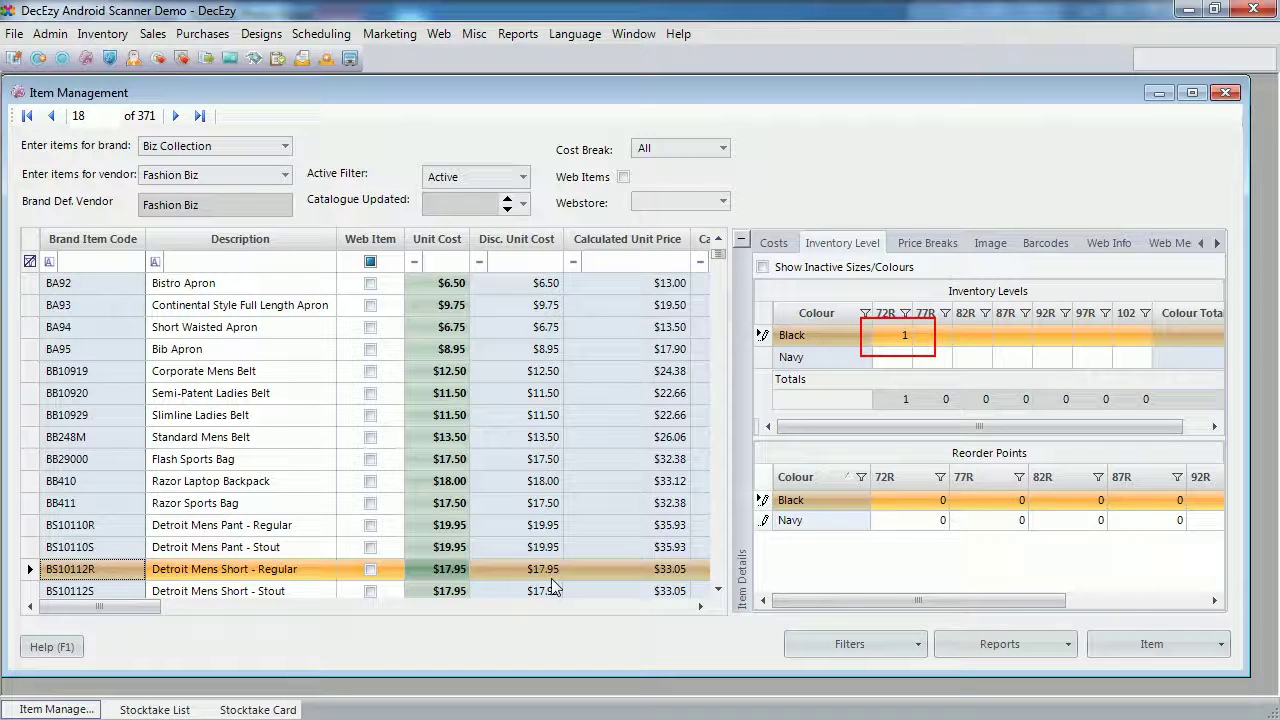